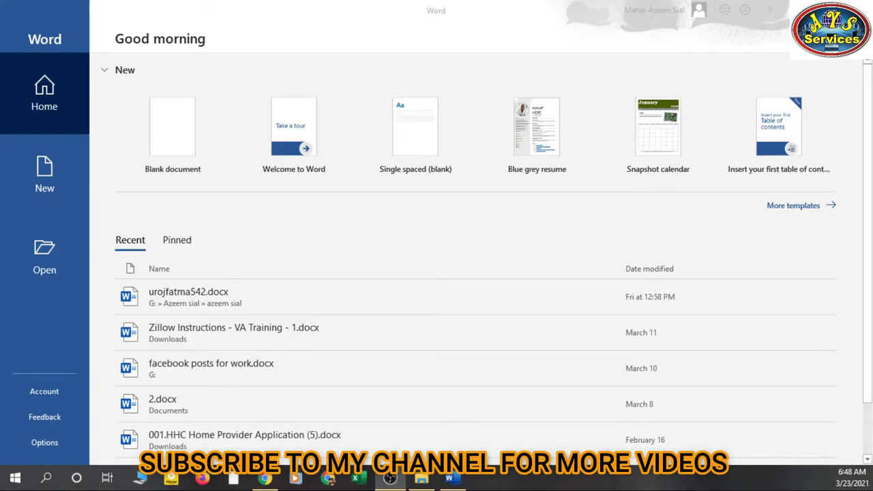
Create a new blank Document1 and bring up the Insert tab's commands
{"action": "left_click", "coordinate": [166, 150]}
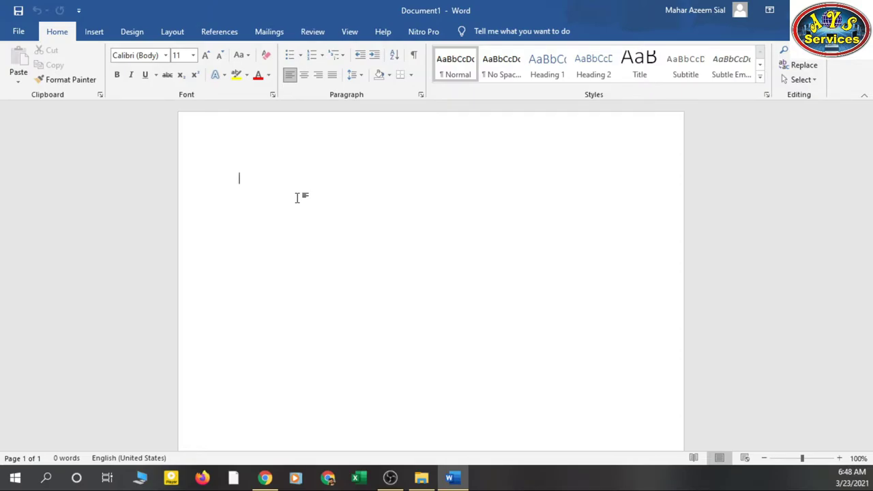
{"action": "left_click", "coordinate": [87, 37]}
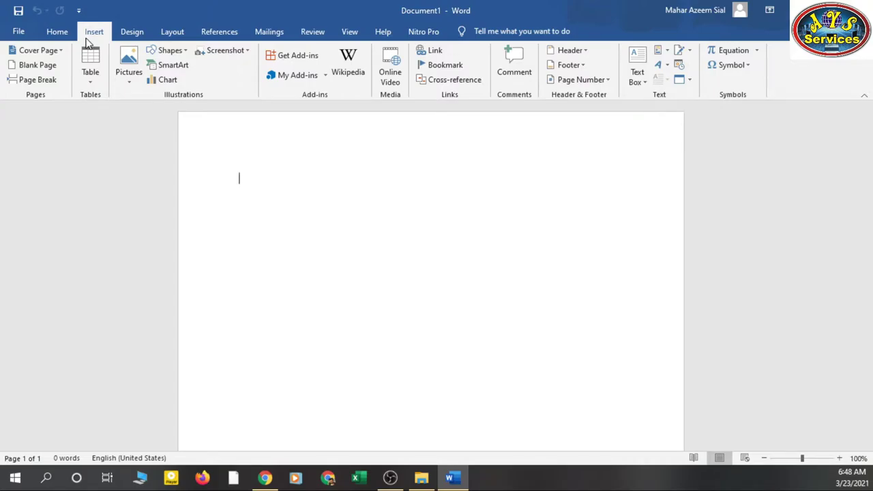
Switch between the Home and Insert tabs and scroll down the blank page
{"action": "left_click", "coordinate": [64, 36]}
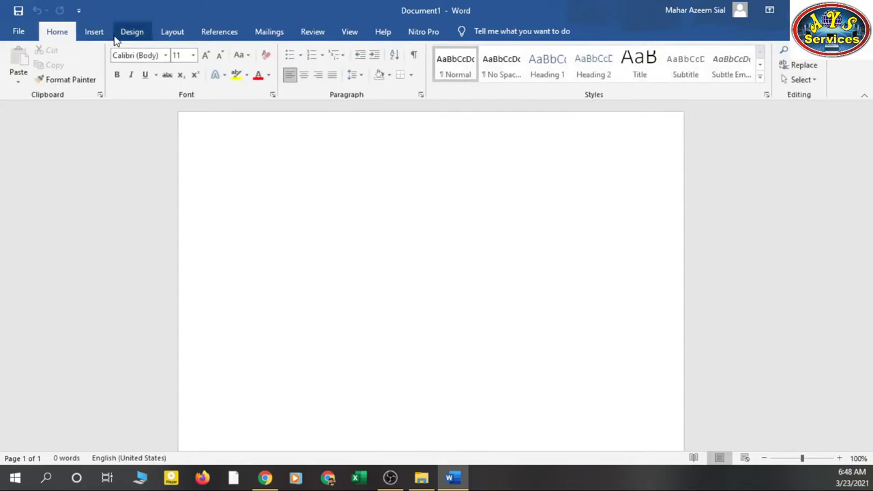
{"action": "left_click", "coordinate": [96, 32]}
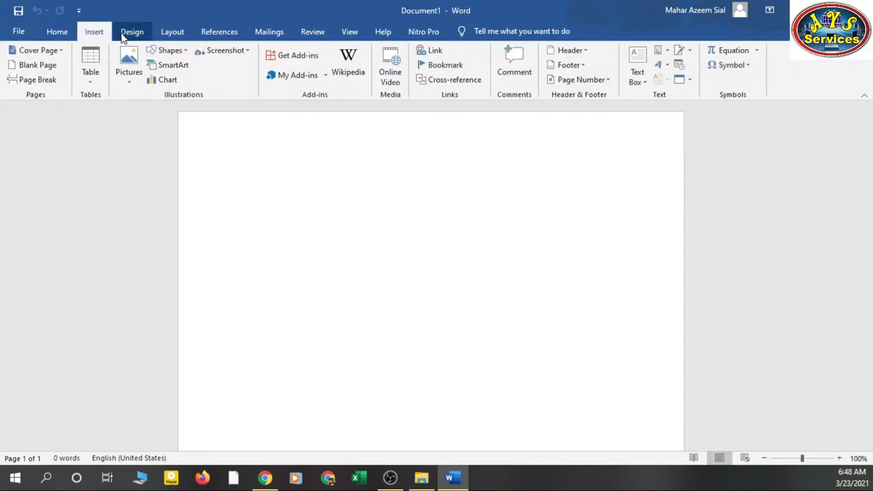
{"action": "left_click", "coordinate": [63, 34]}
{"action": "scroll", "coordinate": [169, 34], "scroll_direction": "down", "scroll_amount": 2}
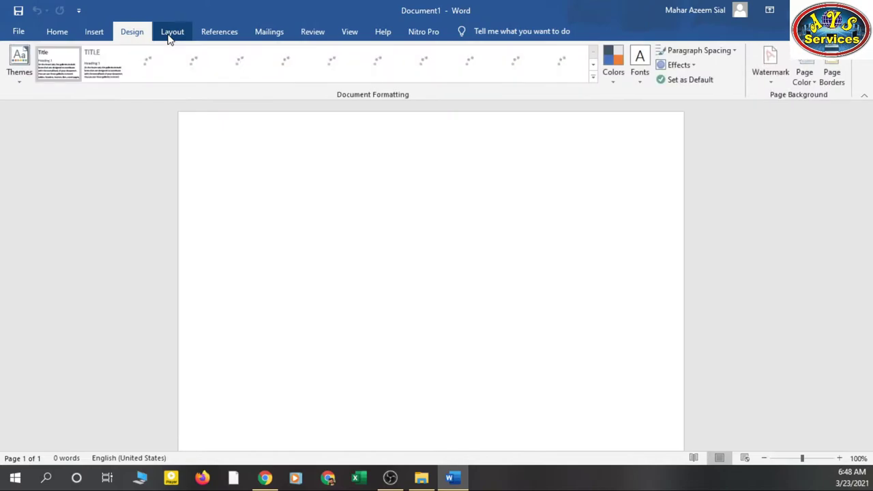
{"action": "scroll", "coordinate": [178, 34], "scroll_direction": "down", "scroll_amount": 1}
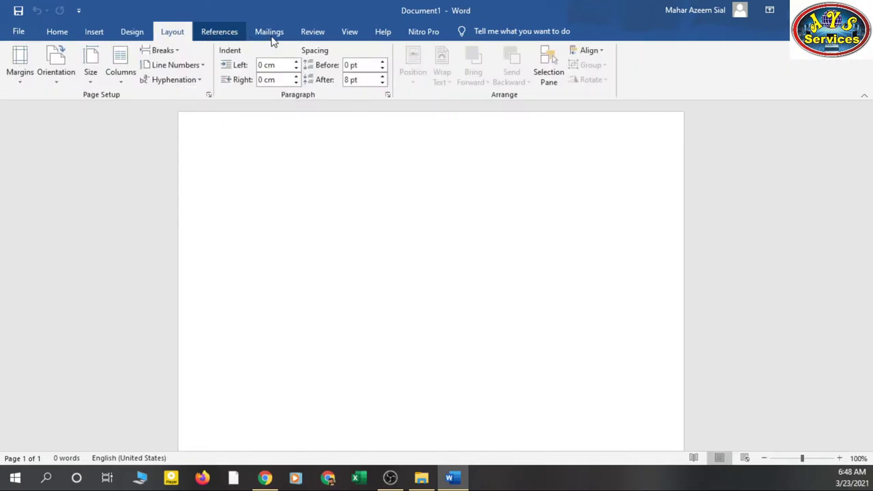
{"action": "scroll", "coordinate": [272, 37], "scroll_direction": "down", "scroll_amount": 1}
{"action": "scroll", "coordinate": [260, 30], "scroll_direction": "down", "scroll_amount": 1}
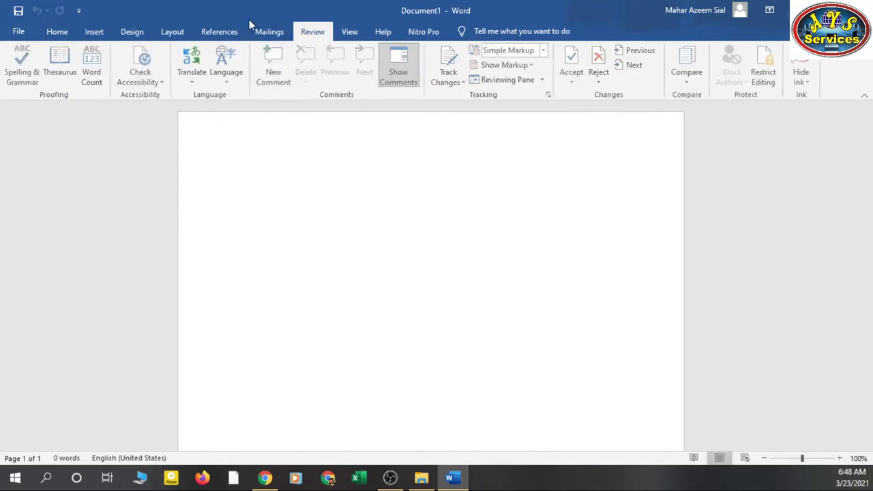
{"action": "left_click", "coordinate": [94, 31]}
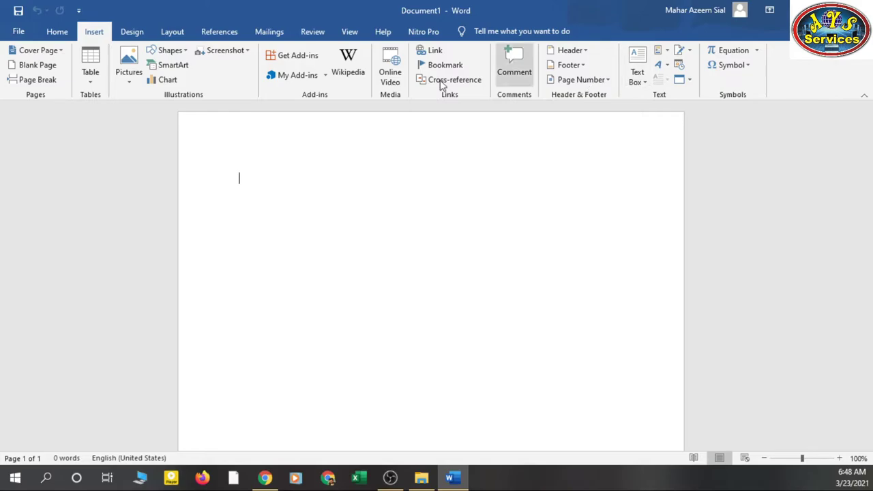
Browse the Design, References and Layout tabs, finishing on the Insert tab
{"action": "left_click", "coordinate": [129, 32]}
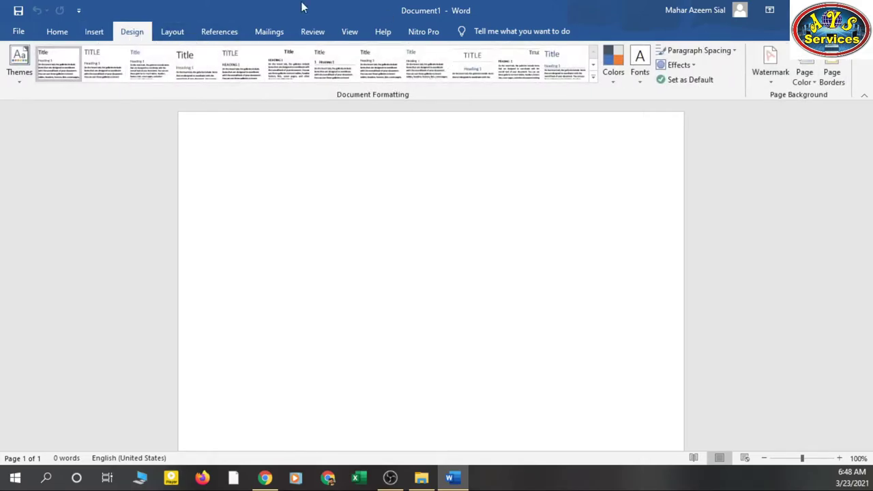
{"action": "left_click", "coordinate": [215, 32]}
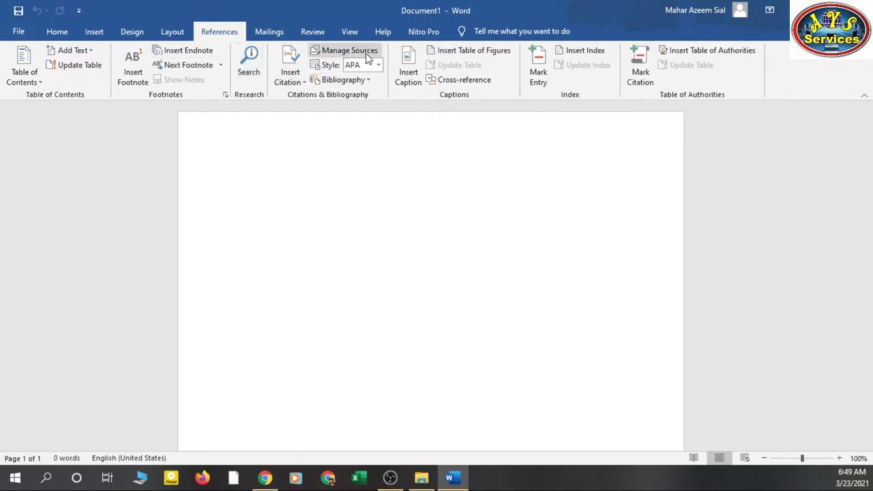
{"action": "left_click", "coordinate": [164, 32]}
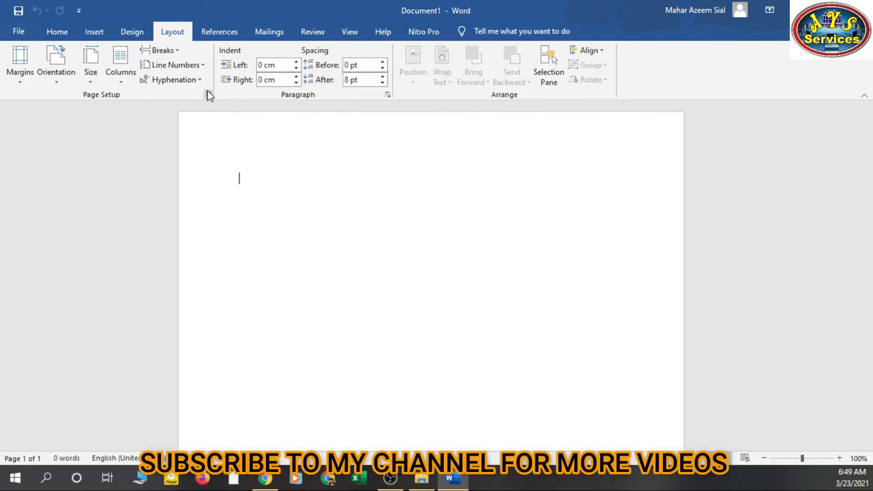
{"action": "left_click", "coordinate": [217, 32]}
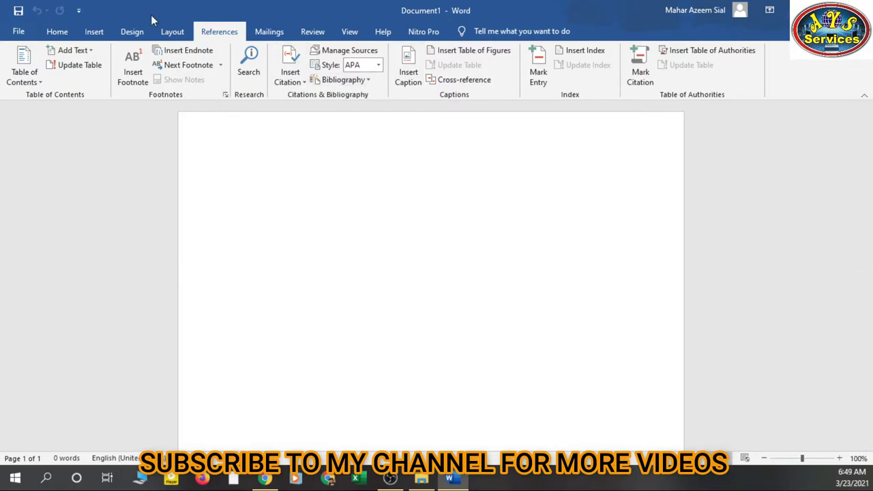
{"action": "left_click", "coordinate": [94, 32]}
{"action": "left_click", "coordinate": [59, 32]}
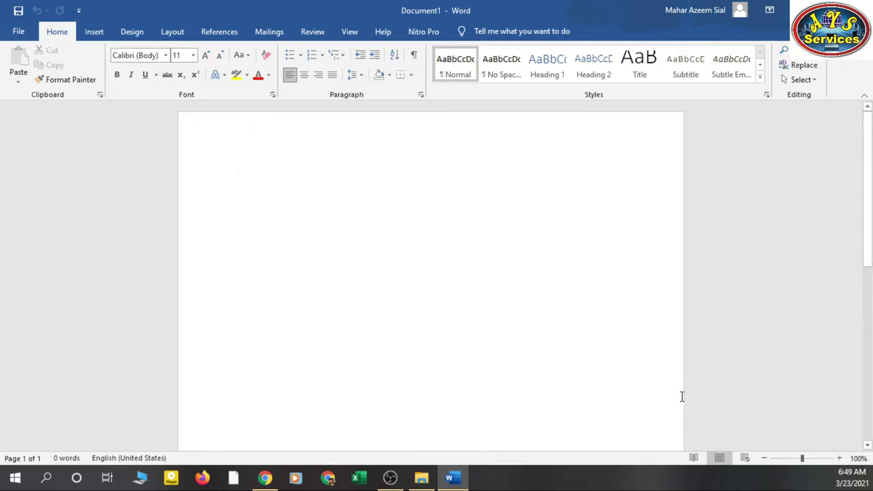
{"action": "left_click", "coordinate": [839, 458]}
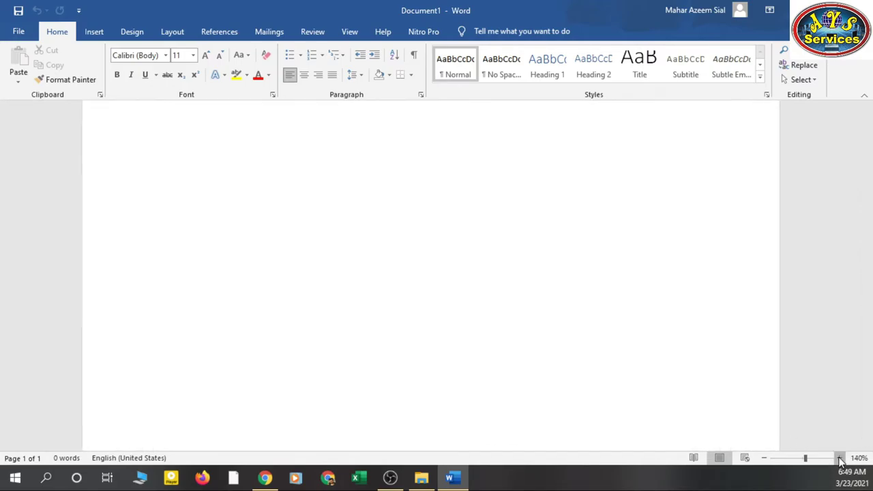
{"action": "left_click", "coordinate": [839, 458]}
{"action": "left_click", "coordinate": [764, 458]}
{"action": "left_click", "coordinate": [764, 459]}
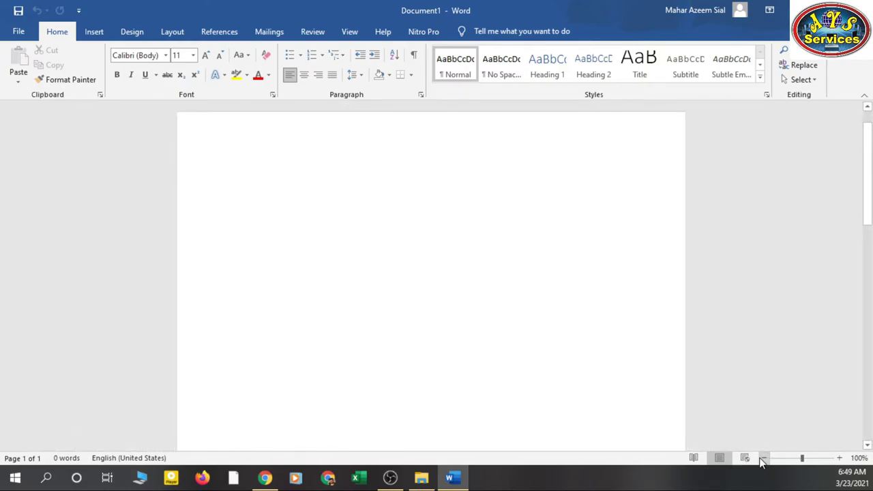
{"action": "left_click", "coordinate": [763, 459]}
{"action": "left_click", "coordinate": [839, 458]}
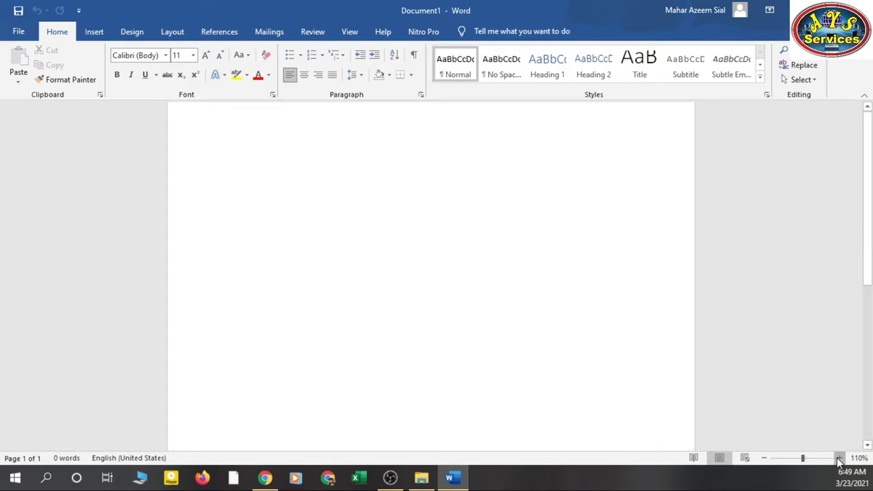
{"action": "left_click", "coordinate": [763, 458]}
{"action": "left_click", "coordinate": [764, 458]}
{"action": "left_click", "coordinate": [764, 458]}
{"action": "left_click", "coordinate": [763, 458]}
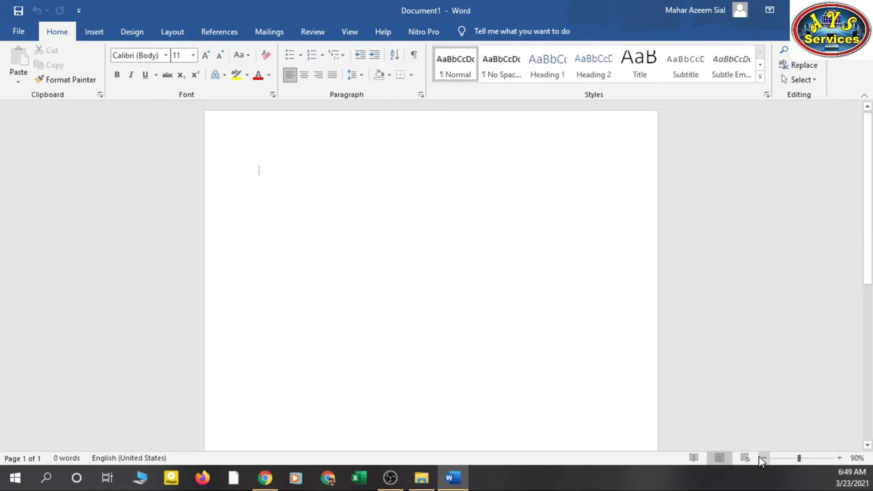
{"action": "left_click", "coordinate": [839, 458]}
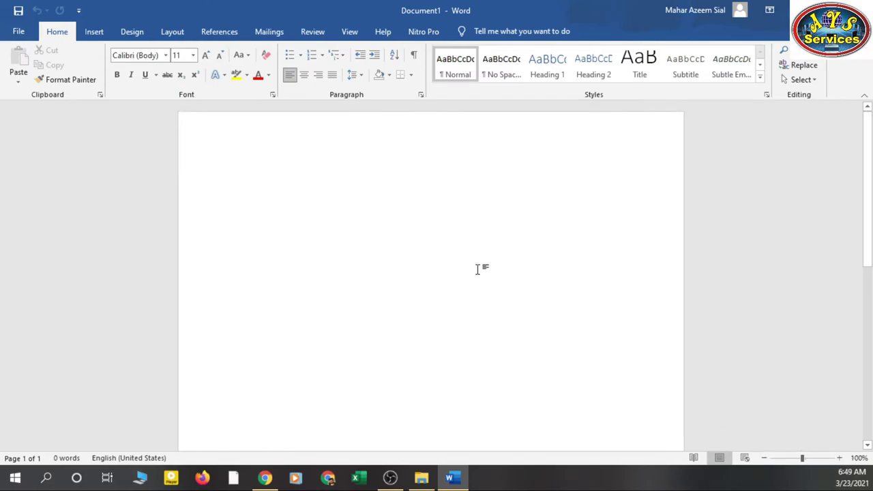
{"action": "scroll", "coordinate": [476, 267], "scroll_direction": "down", "scroll_amount": 5}
{"action": "scroll", "coordinate": [472, 266], "scroll_direction": "up", "scroll_amount": 3}
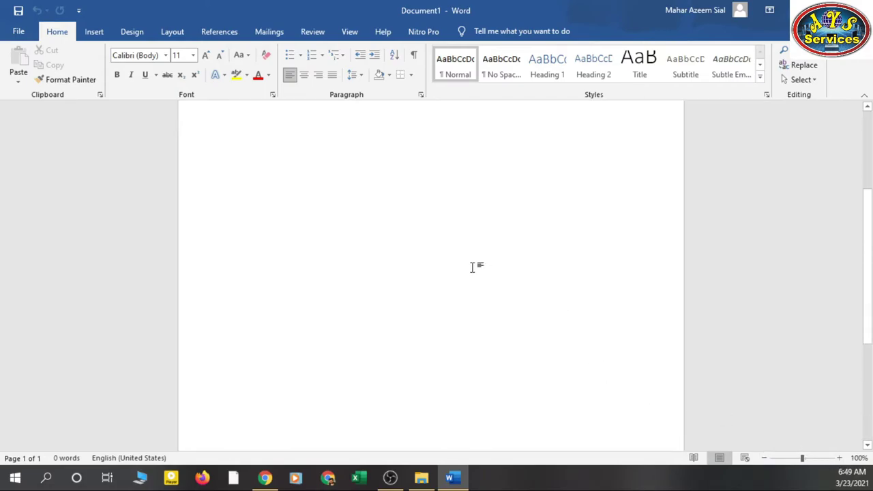
{"action": "scroll", "coordinate": [471, 266], "scroll_direction": "up", "scroll_amount": 3}
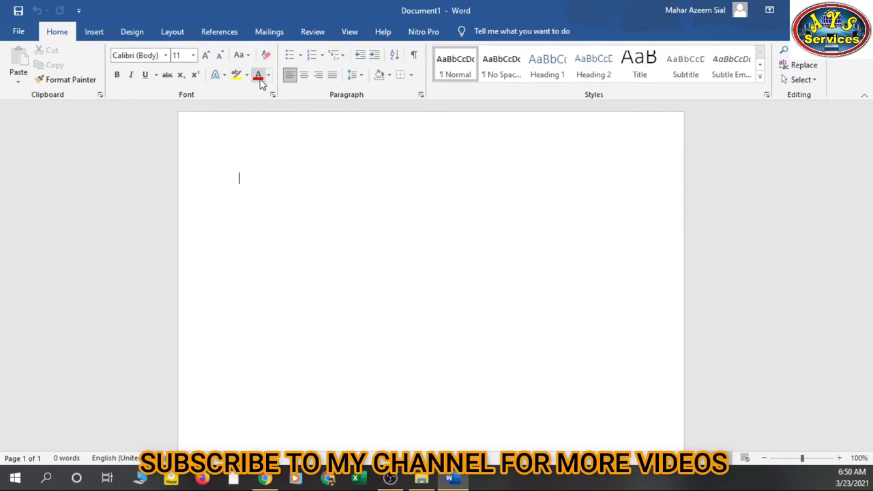
Type 'sfdsf' at 16 pt, then 'sfsdf' at 28 pt
{"action": "left_click", "coordinate": [193, 55]}
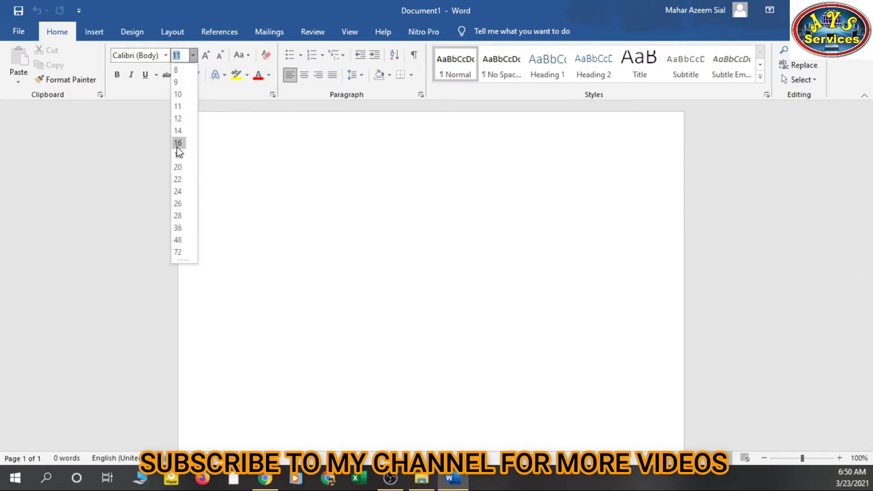
{"action": "left_click", "coordinate": [177, 144]}
{"action": "type", "text": "sfdsf"}
{"action": "left_click", "coordinate": [193, 55]}
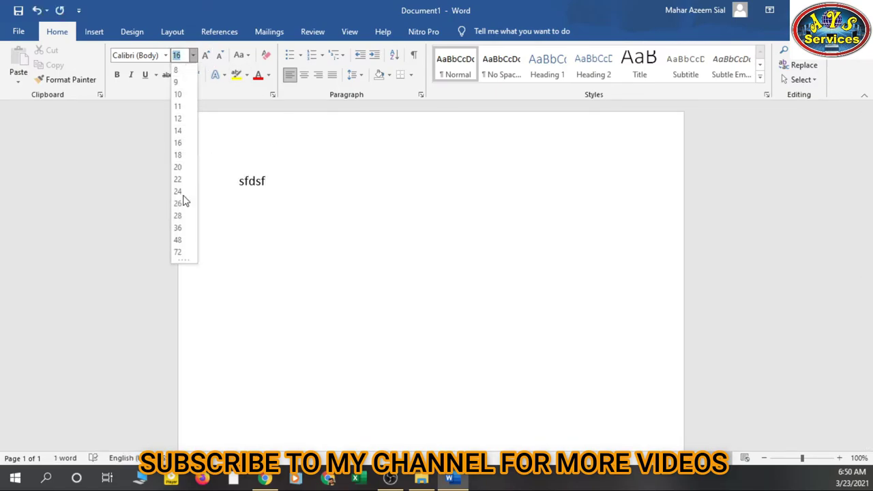
{"action": "left_click", "coordinate": [177, 215]}
{"action": "type", "text": "sfsdf"}
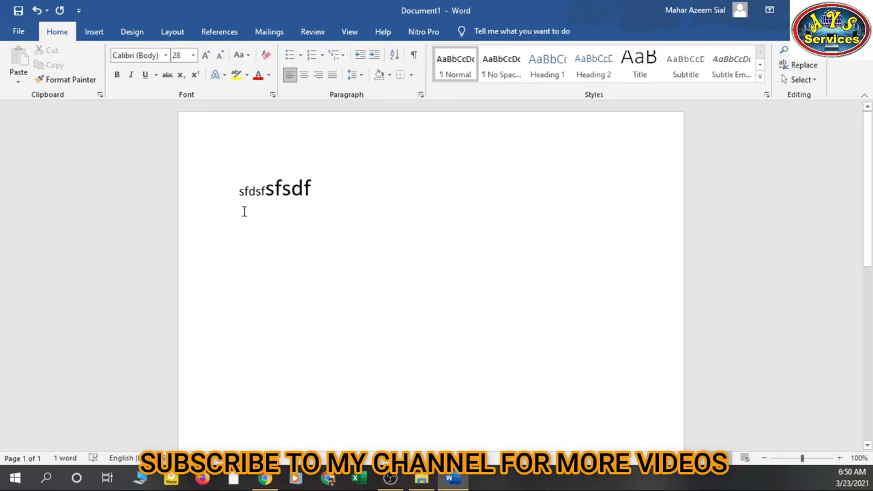
Make the whole sample line bold, italic and underlined
{"action": "left_click_drag", "start_coordinate": [320, 187], "coordinate": [232, 181]}
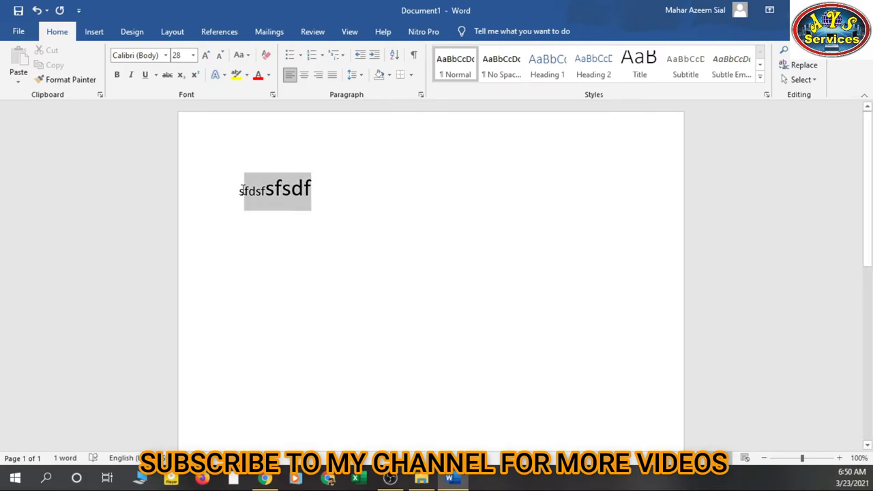
{"action": "left_click", "coordinate": [117, 74]}
{"action": "left_click", "coordinate": [249, 213]}
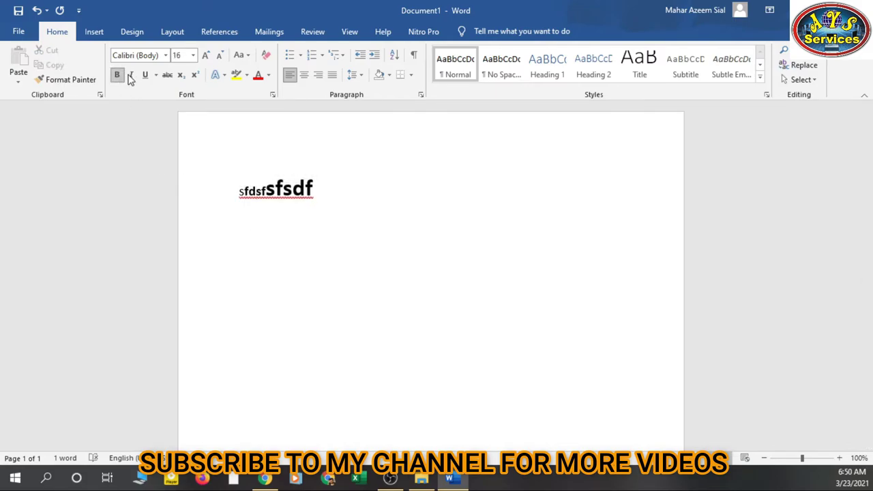
{"action": "left_click", "coordinate": [131, 75]}
{"action": "left_click", "coordinate": [146, 75]}
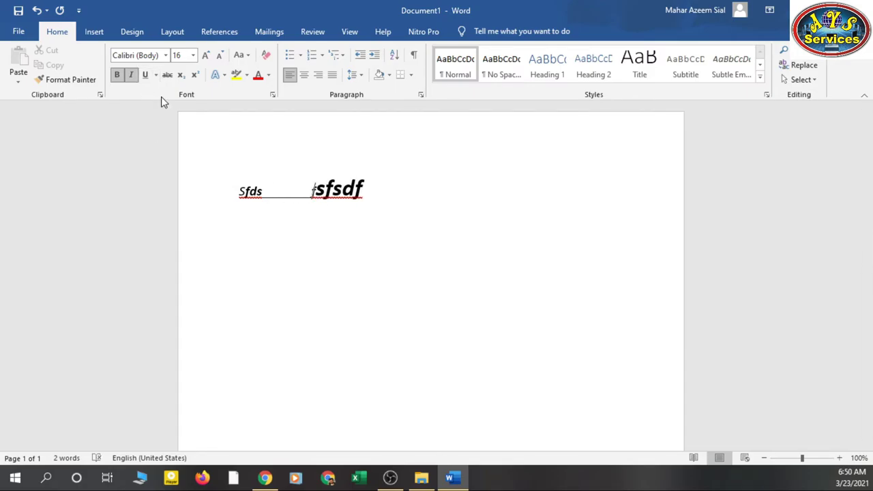
Strip the underline, italic and bold back off the sample line
{"action": "left_click_drag", "start_coordinate": [389, 195], "coordinate": [202, 195]}
{"action": "left_click", "coordinate": [145, 75]}
{"action": "left_click", "coordinate": [278, 146]}
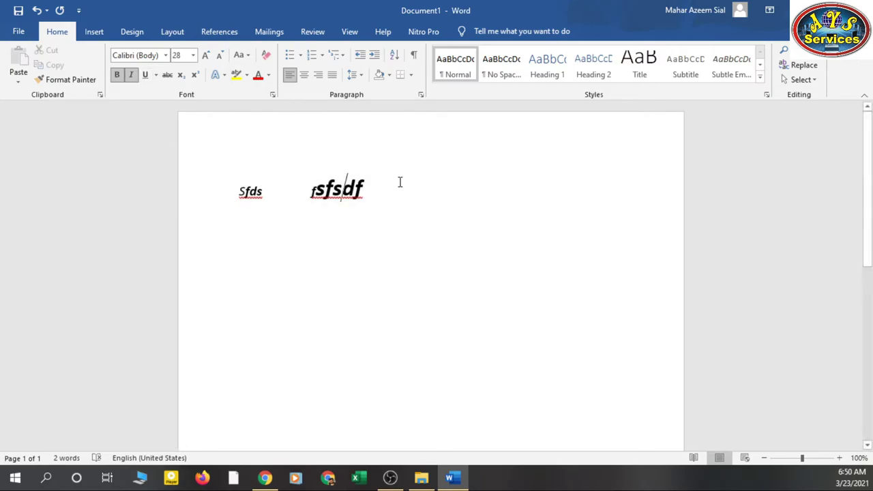
{"action": "left_click_drag", "start_coordinate": [372, 190], "coordinate": [193, 146]}
{"action": "left_click", "coordinate": [133, 75]}
{"action": "left_click", "coordinate": [439, 232]}
{"action": "left_click_drag", "start_coordinate": [392, 199], "coordinate": [226, 207]}
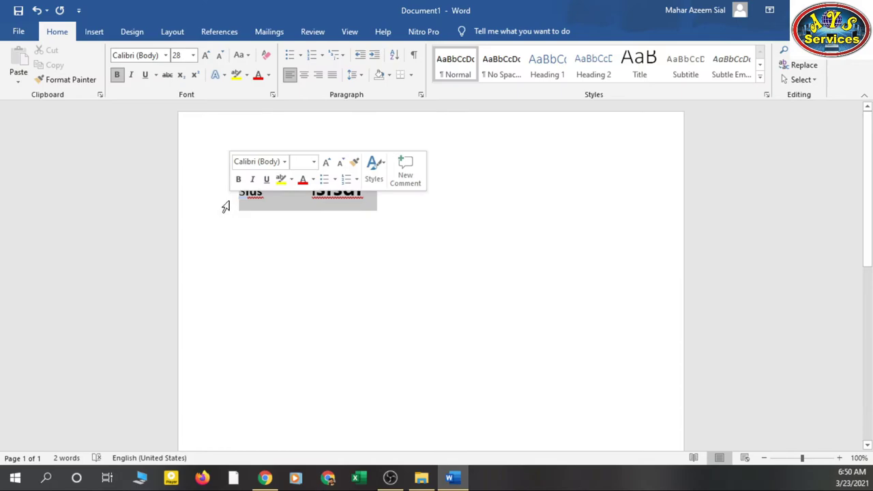
{"action": "left_click", "coordinate": [116, 75]}
{"action": "left_click", "coordinate": [118, 76]}
{"action": "left_click", "coordinate": [357, 212]}
Replace the 'sfsdf' part of the second word with 'fgfgd'
{"action": "left_click_drag", "start_coordinate": [362, 194], "coordinate": [324, 195]}
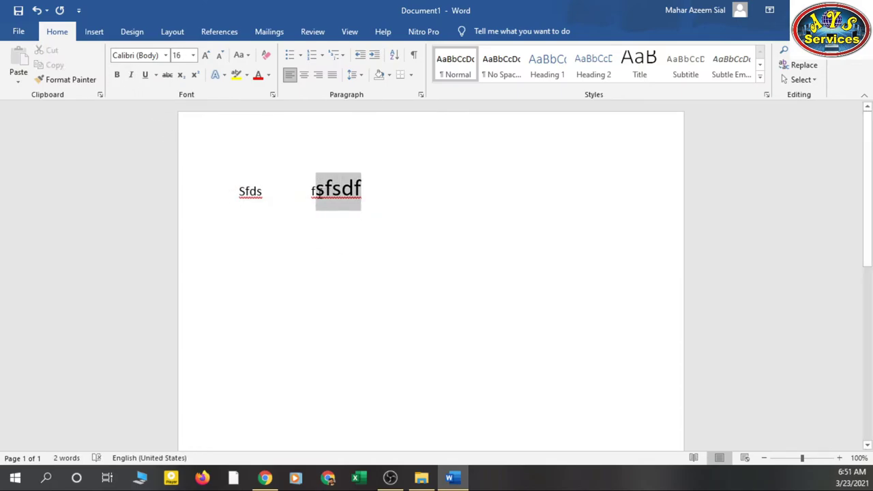
{"action": "key", "text": "BackSpace"}
{"action": "type", "text": "fg"}
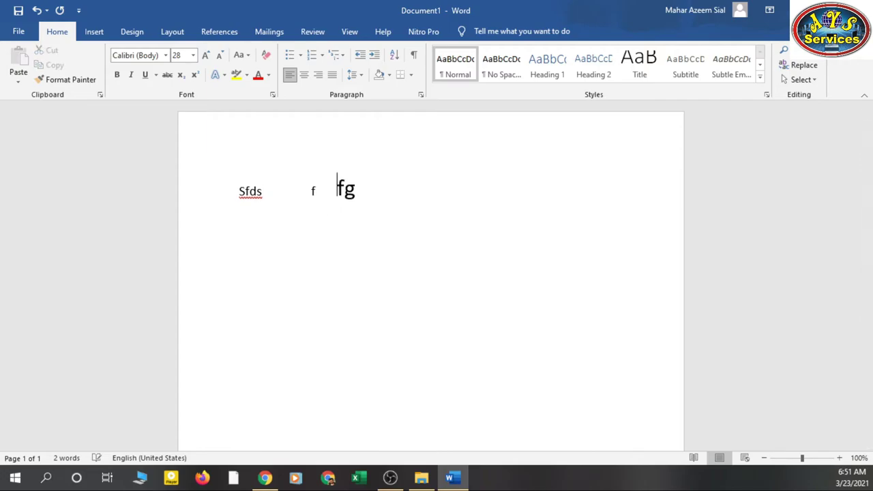
{"action": "type", "text": "fgd"}
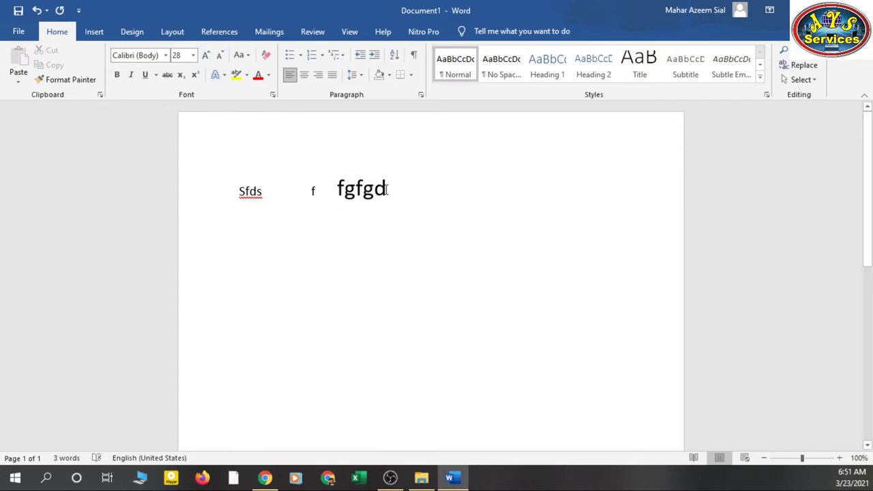
Make 'fgfgd' bold and colour it red, then dark green
{"action": "left_click_drag", "start_coordinate": [387, 198], "coordinate": [340, 202]}
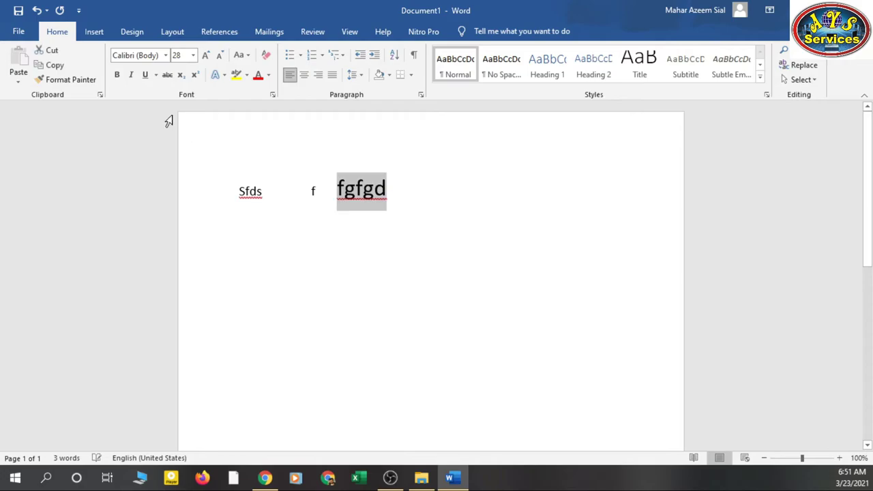
{"action": "left_click", "coordinate": [117, 75]}
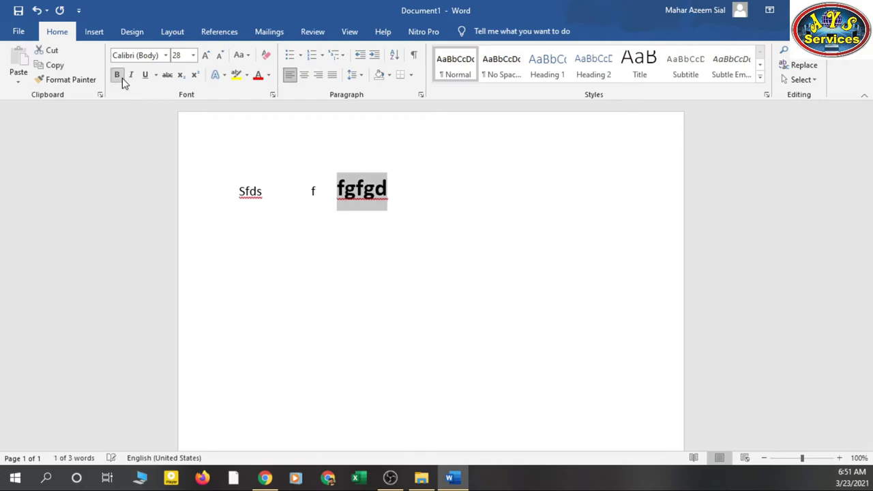
{"action": "left_click", "coordinate": [381, 172]}
{"action": "left_click", "coordinate": [258, 78]}
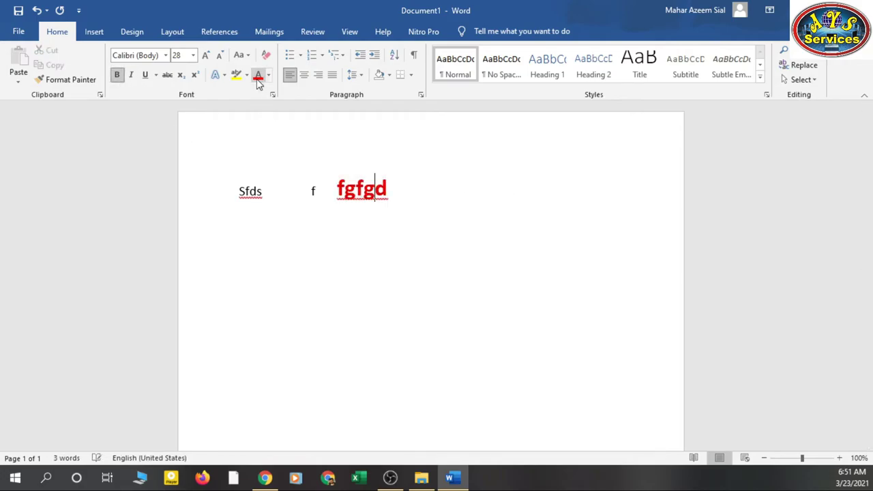
{"action": "left_click", "coordinate": [270, 75]}
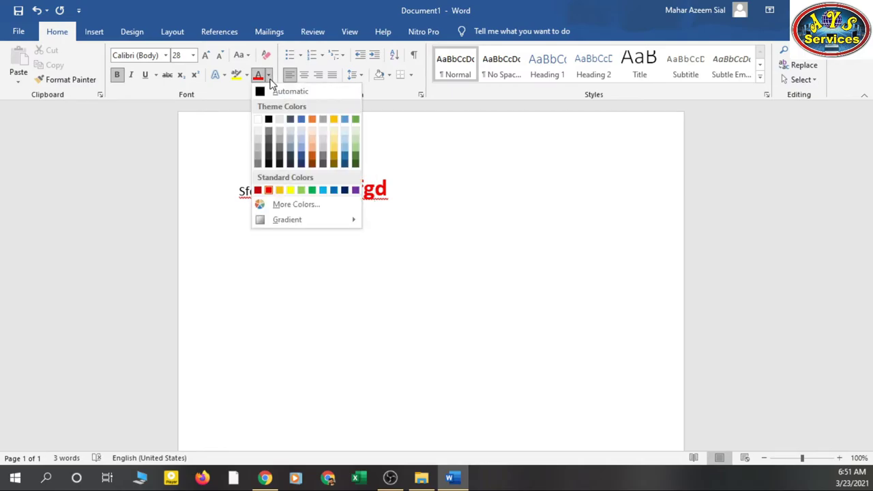
{"action": "left_click", "coordinate": [356, 157]}
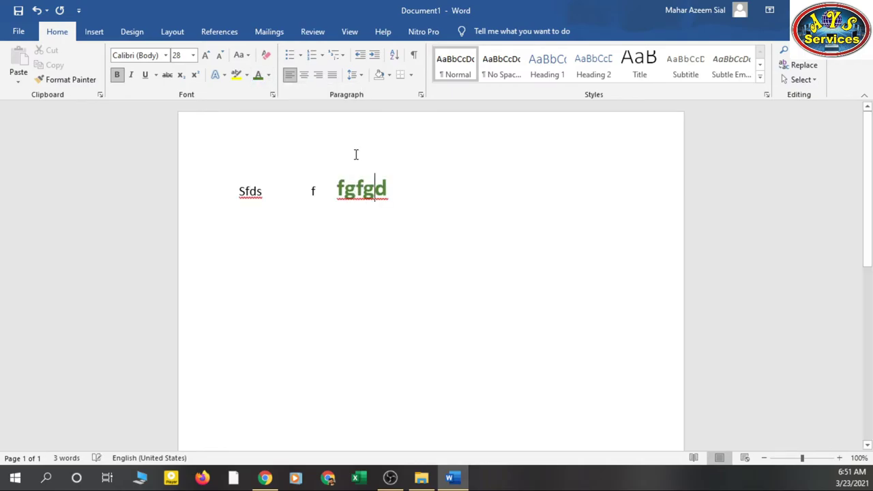
Colour the lone 'f' yellow, then delete it
{"action": "left_click_drag", "start_coordinate": [326, 193], "coordinate": [306, 191]}
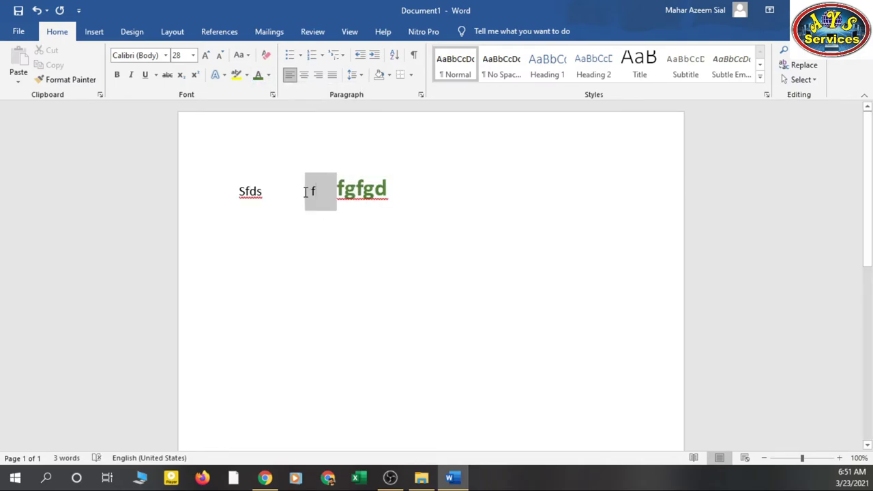
{"action": "left_click", "coordinate": [270, 76]}
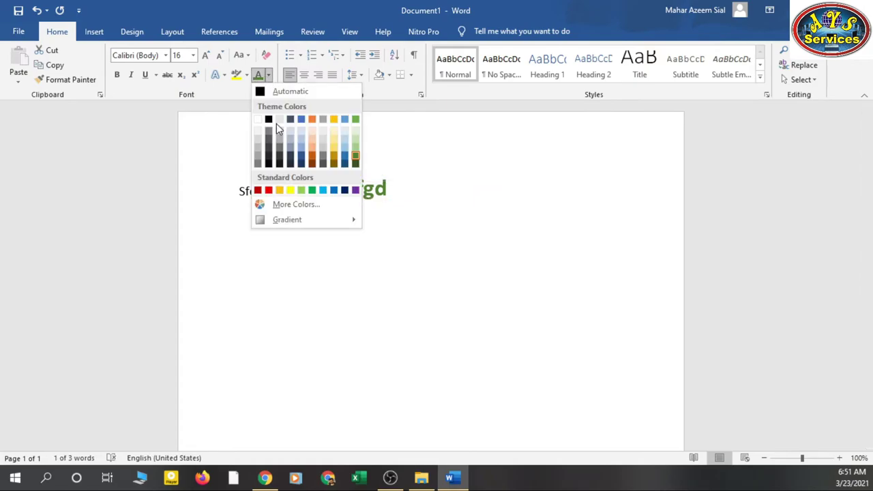
{"action": "left_click", "coordinate": [290, 190]}
{"action": "left_click", "coordinate": [343, 238]}
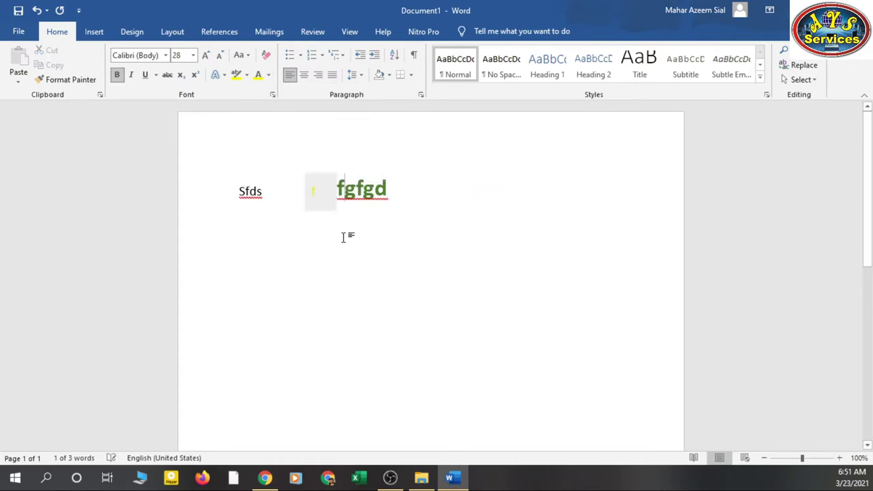
{"action": "left_click", "coordinate": [319, 193]}
{"action": "key", "text": "BackSpace"}
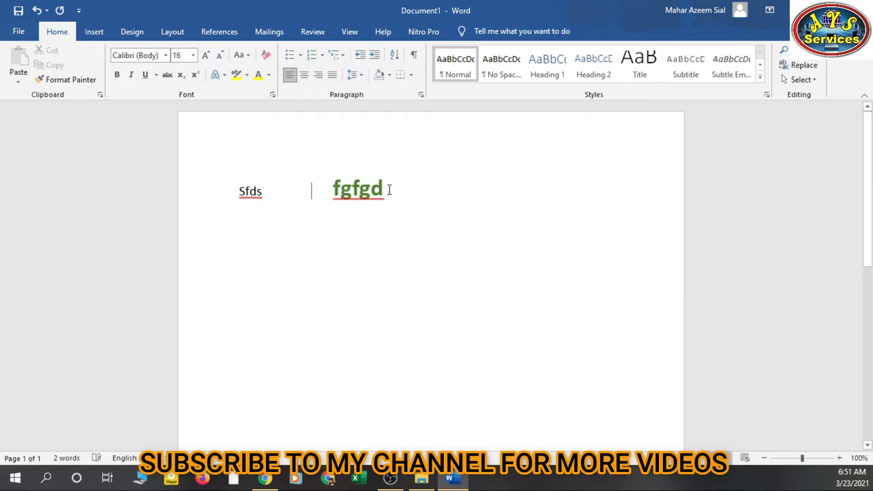
Colour the letters 'gfgd' orange
{"action": "left_click_drag", "start_coordinate": [386, 191], "coordinate": [341, 193]}
{"action": "left_click", "coordinate": [268, 75]}
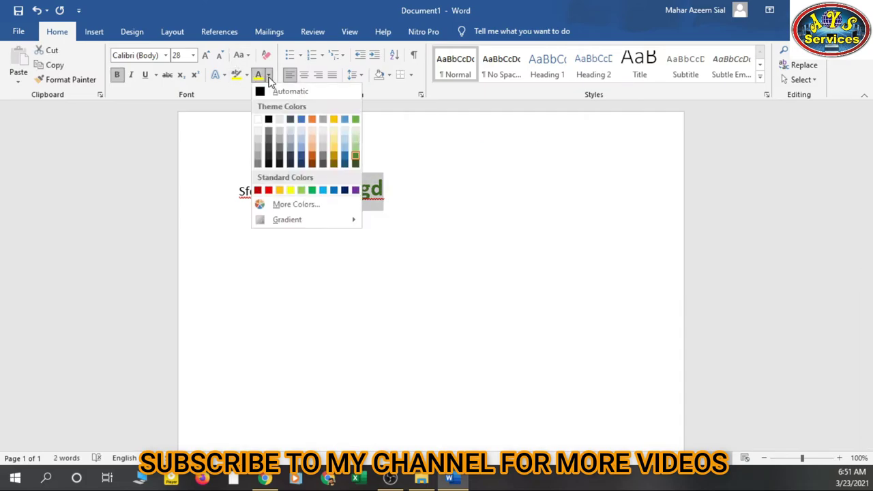
{"action": "left_click", "coordinate": [312, 119]}
{"action": "left_click", "coordinate": [418, 189]}
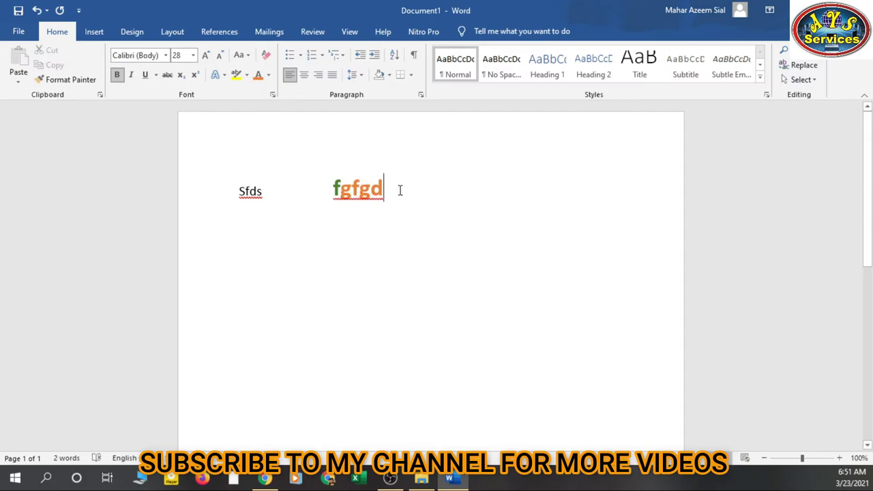
Set 'fgfgd' in Arial Narrow, then delete the word
{"action": "left_click_drag", "start_coordinate": [399, 190], "coordinate": [334, 200]}
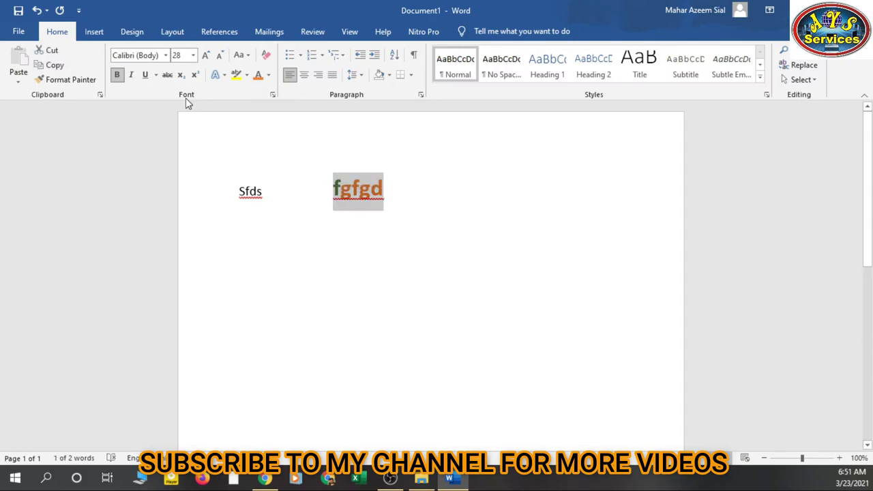
{"action": "left_click", "coordinate": [194, 56]}
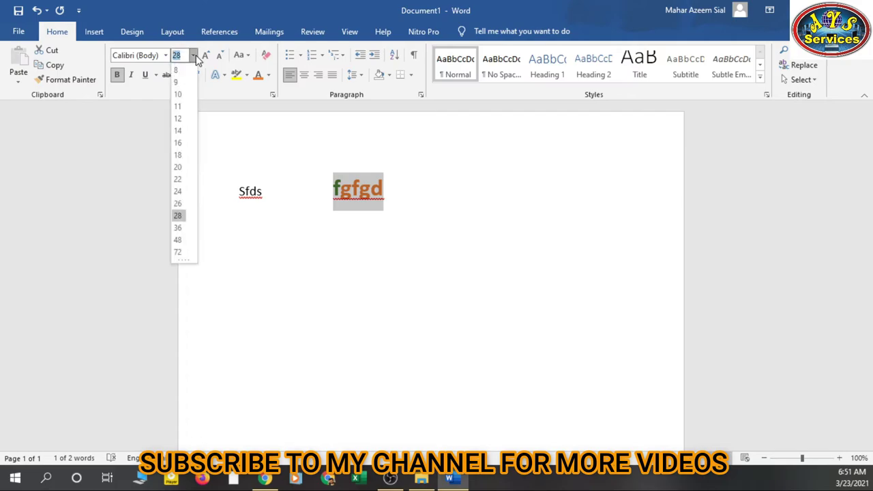
{"action": "left_click", "coordinate": [165, 55]}
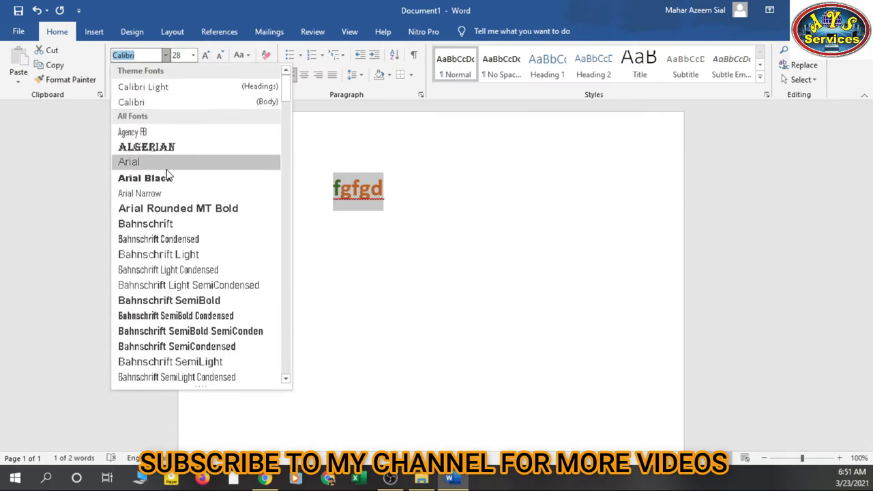
{"action": "left_click", "coordinate": [164, 190]}
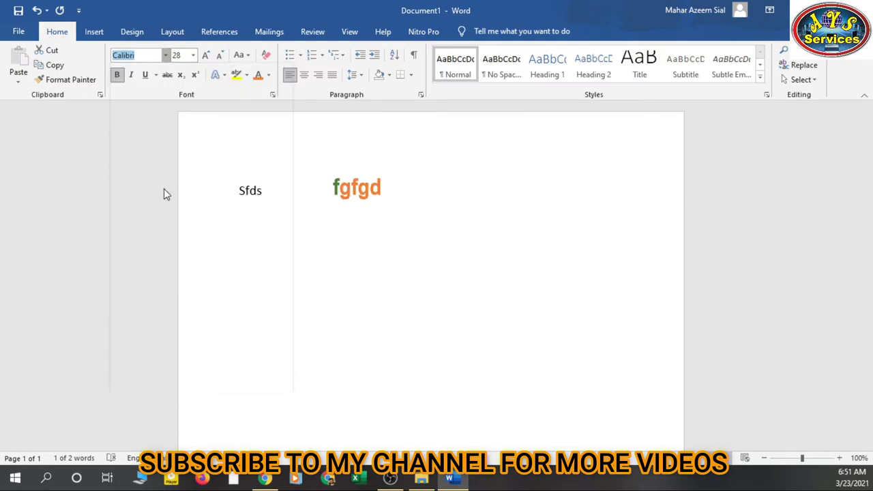
{"action": "left_click", "coordinate": [242, 159]}
{"action": "left_click_drag", "start_coordinate": [391, 188], "coordinate": [332, 189]}
{"action": "key", "text": "BackSpace"}
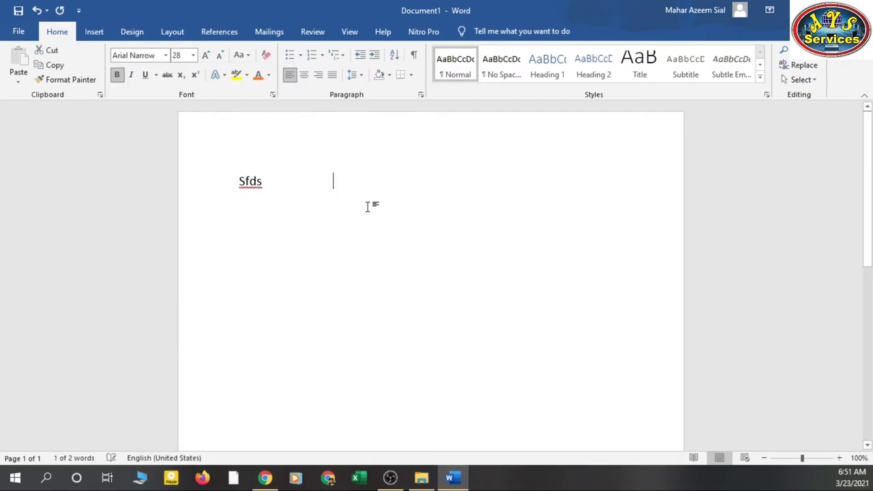
Cycle the Sfds line through center, left and right alignment, ending justified
{"action": "left_click", "coordinate": [272, 182]}
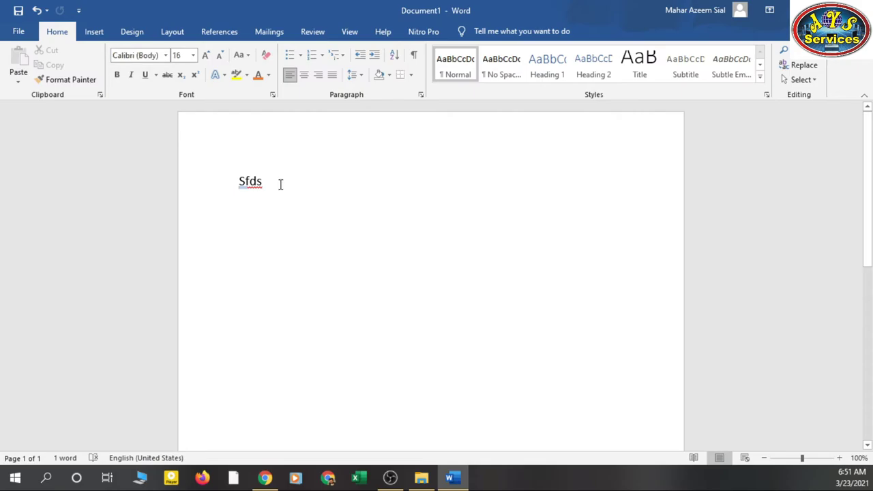
{"action": "triple_click", "coordinate": [277, 184]}
{"action": "left_click", "coordinate": [276, 214]}
{"action": "left_click", "coordinate": [304, 75]}
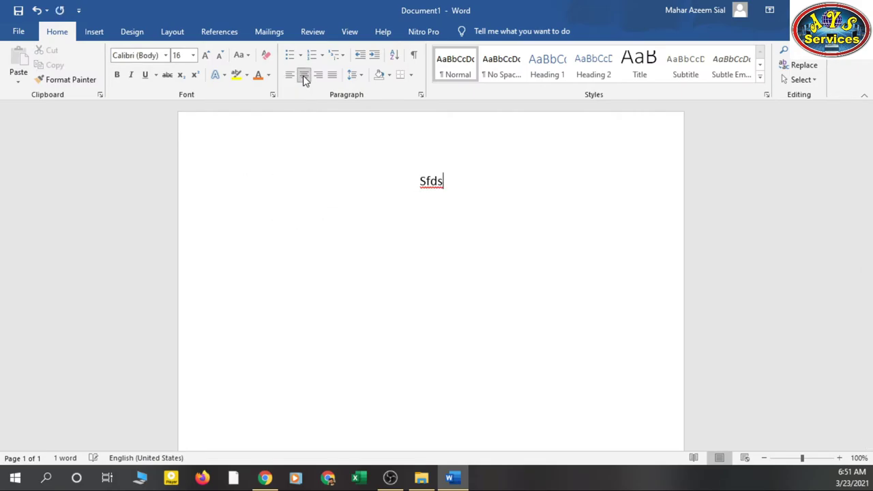
{"action": "left_click", "coordinate": [319, 75]}
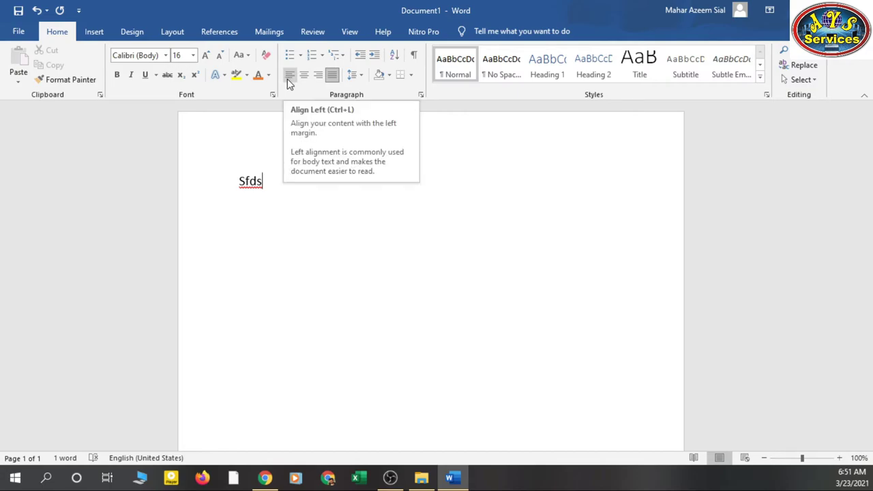
{"action": "left_click", "coordinate": [289, 80]}
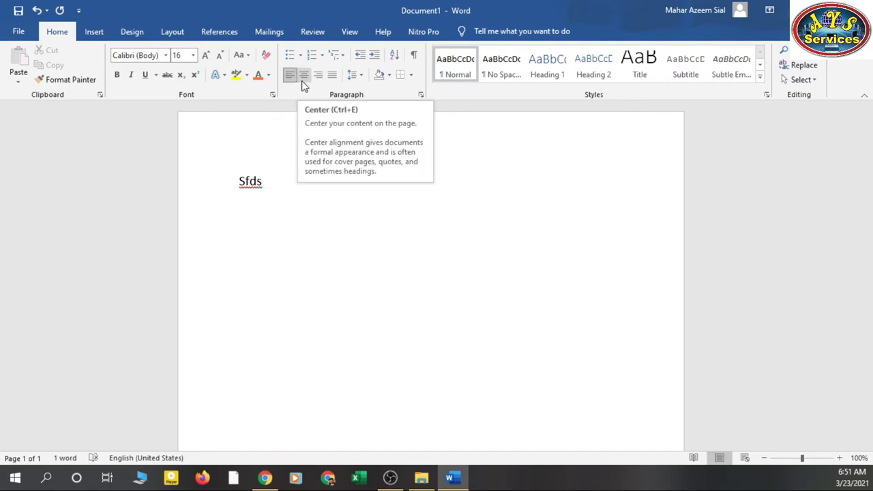
{"action": "left_click", "coordinate": [304, 78]}
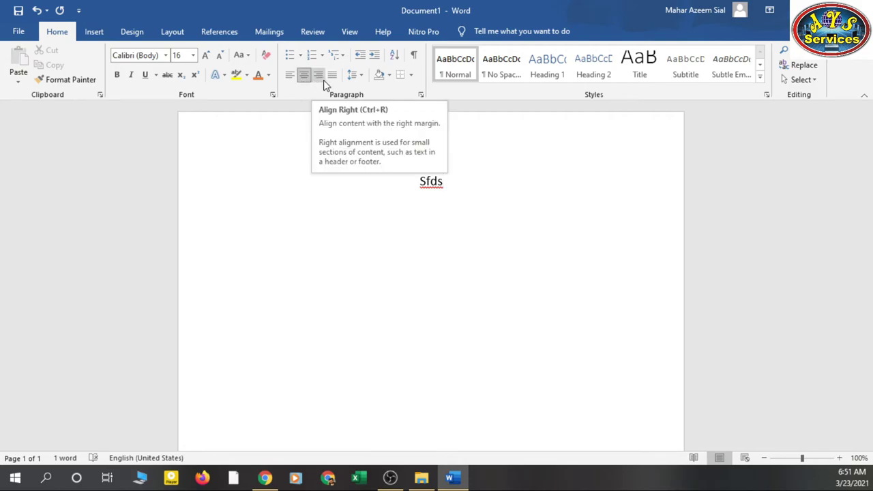
{"action": "left_click", "coordinate": [318, 81]}
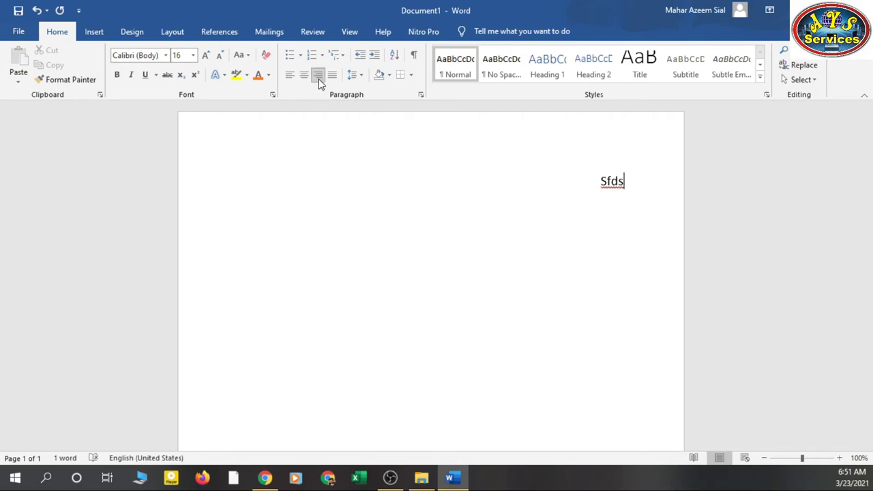
{"action": "left_click", "coordinate": [330, 81]}
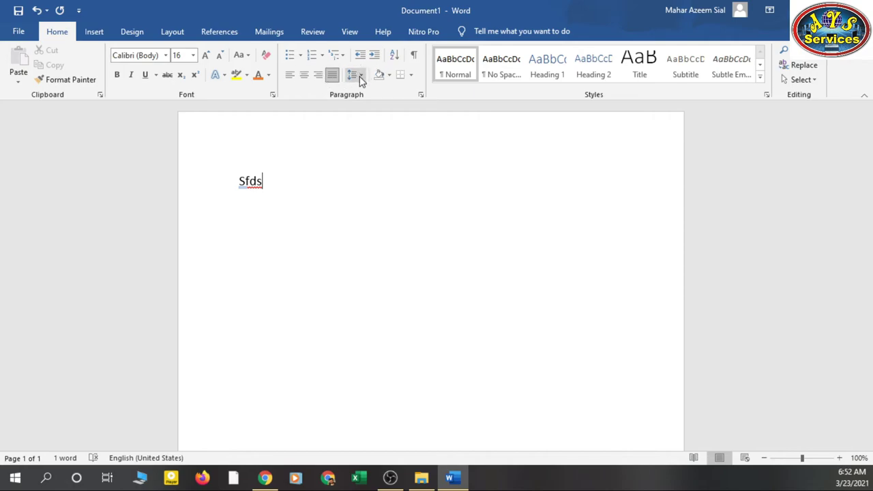
Bullet Sfds, add items 'afdha', 'asdgsab', 'savbhsa', 'asvdasnd', then erase the bullets
{"action": "left_click", "coordinate": [292, 57]}
{"action": "key", "text": "Return"}
{"action": "type", "text": "afdha"}
{"action": "key", "text": "Return"}
{"action": "type", "text": "asdgsab"}
{"action": "key", "text": "Return"}
{"action": "type", "text": "savbhsa"}
{"action": "key", "text": "Return"}
{"action": "type", "text": "asvdasnd"}
{"action": "key", "text": "Return"}
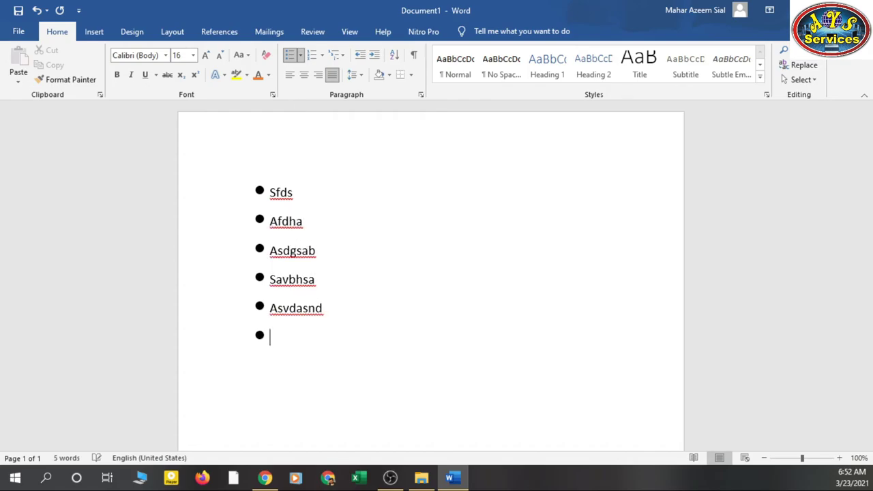
{"action": "key", "text": "BackSpace"}
{"action": "key", "text": "BackSpace"}
{"action": "key", "text": "BackSpace"}
{"action": "key", "text": "BackSpace"}
{"action": "key", "text": "BackSpace"}
{"action": "key", "text": "BackSpace"}
{"action": "key", "text": "BackSpace"}
{"action": "key", "text": "BackSpace"}
{"action": "key", "text": "BackSpace"}
{"action": "key", "text": "BackSpace"}
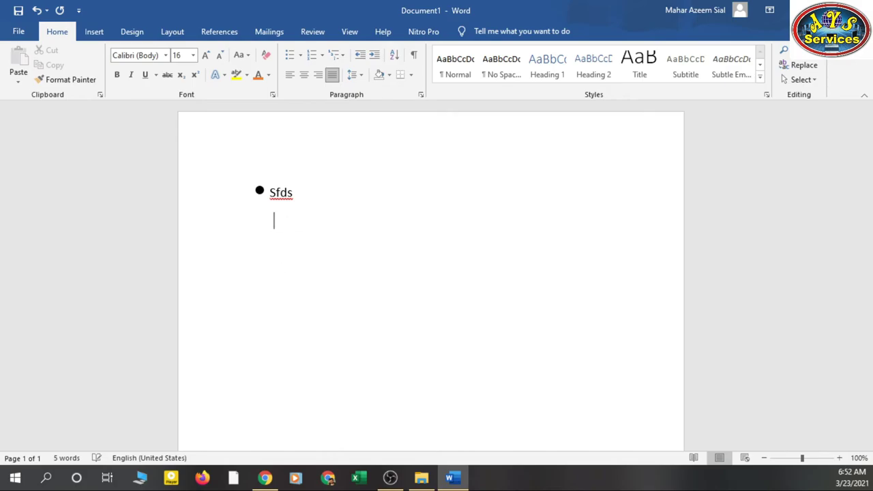
{"action": "key", "text": "BackSpace"}
{"action": "key", "text": "BackSpace"}
{"action": "key", "text": "BackSpace"}
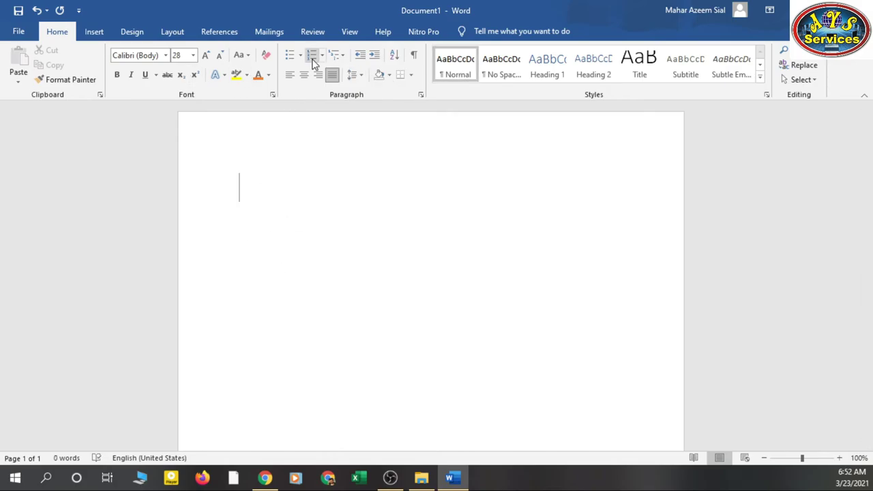
Start a numbered list: 'asd', 'sd', 'sadoua', 'jsd', 'nsa', 'bhs'
{"action": "left_click", "coordinate": [312, 56]}
{"action": "type", "text": "asd"}
{"action": "key", "text": "Return"}
{"action": "type", "text": "sd"}
{"action": "key", "text": "Return"}
{"action": "type", "text": "sadoua"}
{"action": "key", "text": "Return"}
{"action": "type", "text": "jsd"}
{"action": "key", "text": "Return"}
{"action": "type", "text": "nsa"}
{"action": "key", "text": "Return"}
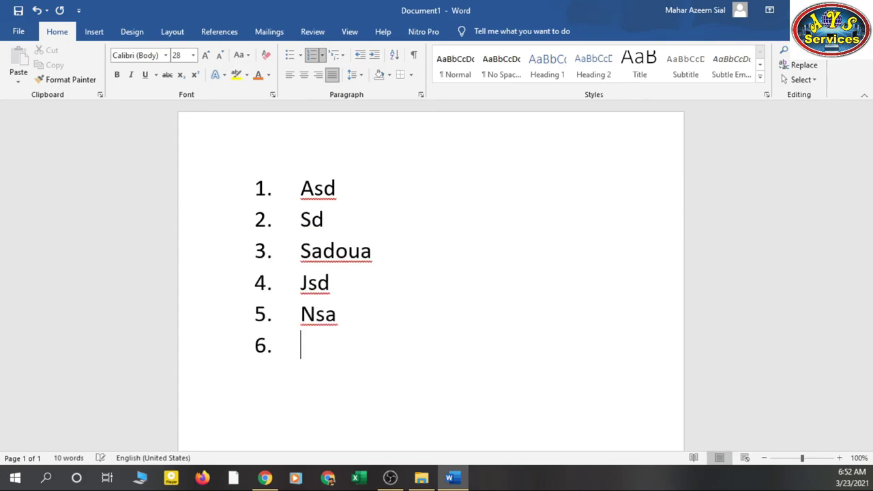
{"action": "type", "text": "bhs"}
Erase the last numbered items, cutting the list back to 'Jsd'
{"action": "key", "text": "Return"}
{"action": "key", "text": "BackSpace"}
{"action": "key", "text": "BackSpace"}
{"action": "key", "text": "BackSpace"}
{"action": "key", "text": "BackSpace"}
{"action": "key", "text": "BackSpace"}
{"action": "key", "text": "BackSpace"}
{"action": "key", "text": "BackSpace"}
{"action": "key", "text": "BackSpace"}
{"action": "key", "text": "BackSpace"}
{"action": "key", "text": "BackSpace"}
{"action": "key", "text": "BackSpace"}
{"action": "key", "text": "BackSpace"}
{"action": "key", "text": "BackSpace"}
{"action": "key", "text": "BackSpace"}
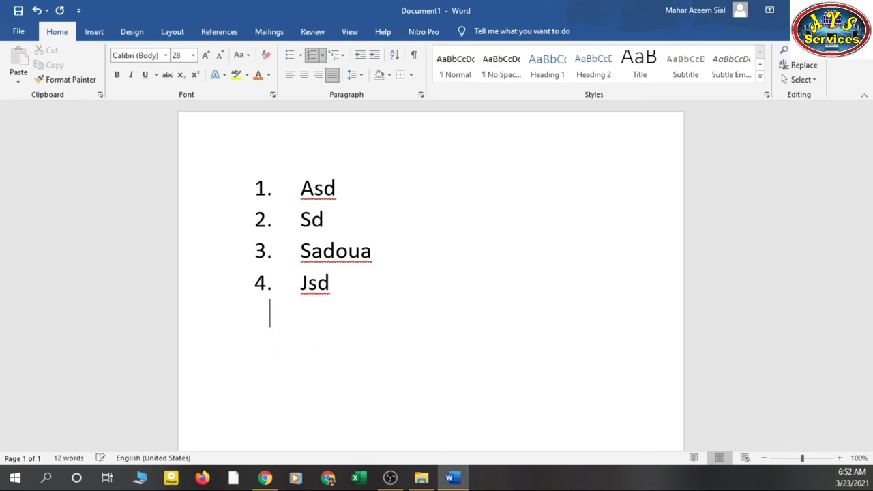
{"action": "key", "text": "BackSpace"}
{"action": "key", "text": "BackSpace"}
{"action": "key", "text": "BackSpace"}
{"action": "key", "text": "BackSpace"}
{"action": "key", "text": "BackSpace"}
{"action": "key", "text": "BackSpace"}
{"action": "key", "text": "BackSpace"}
{"action": "key", "text": "BackSpace"}
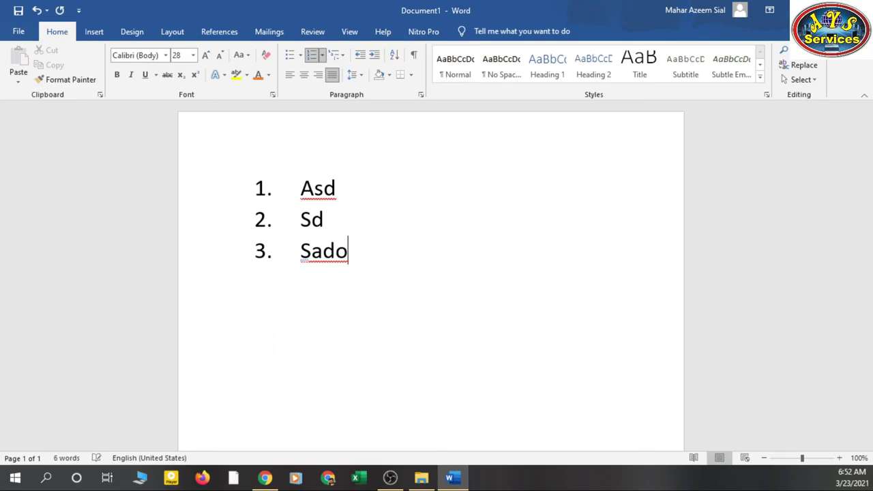
{"action": "key", "text": "BackSpace"}
{"action": "key", "text": "BackSpace"}
{"action": "key", "text": "BackSpace"}
{"action": "key", "text": "BackSpace"}
{"action": "key", "text": "BackSpace"}
{"action": "key", "text": "BackSpace"}
{"action": "key", "text": "BackSpace"}
{"action": "key", "text": "BackSpace"}
{"action": "key", "text": "BackSpace"}
{"action": "key", "text": "BackSpace"}
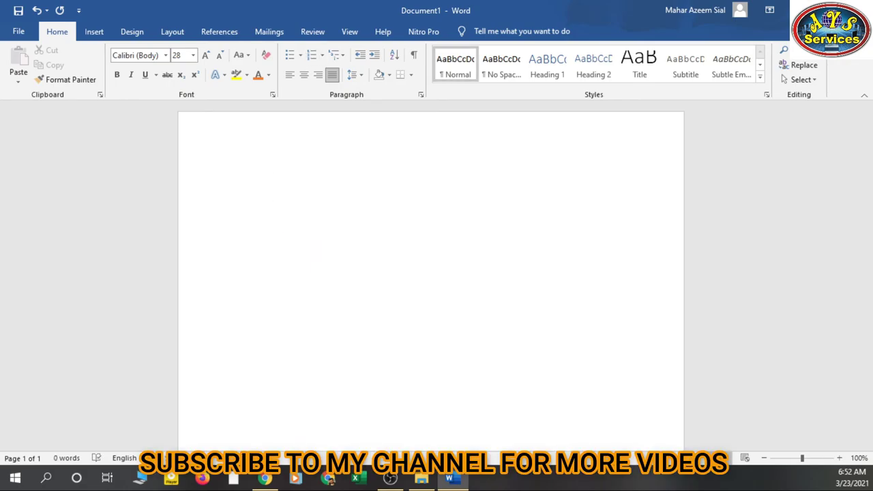